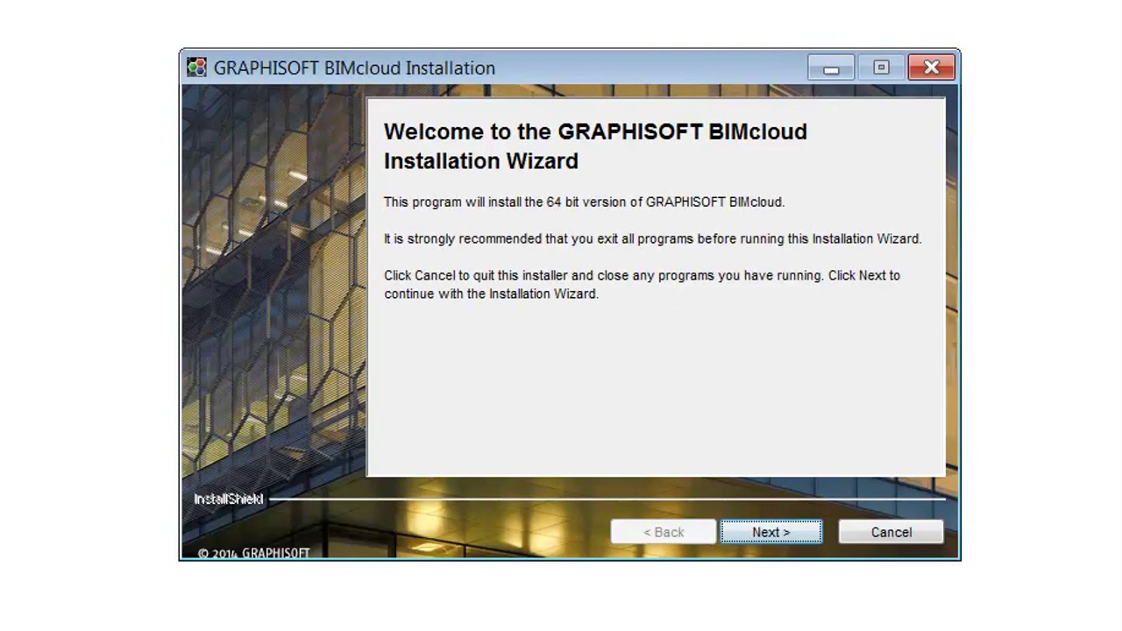
# - Move past the installer's Welcome page to start the BIMcloud installation wizard
pyautogui.click(804, 533)
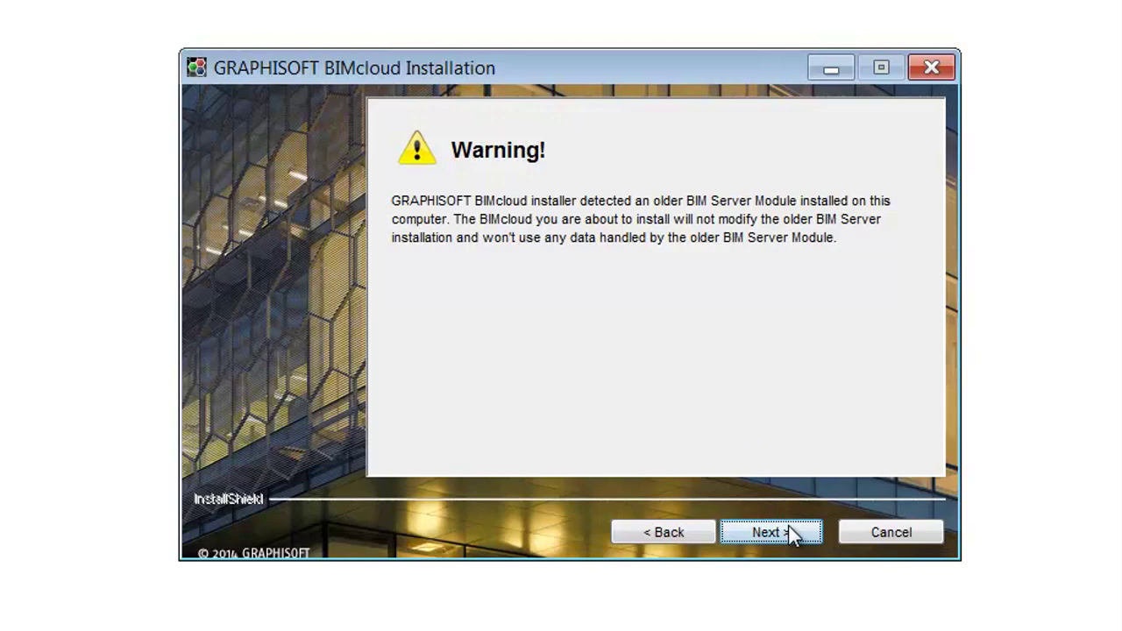
# - Acknowledge the older BIM Server Module warning and choose a new BIMcloud install with Manager and Server
pyautogui.click(790, 531)
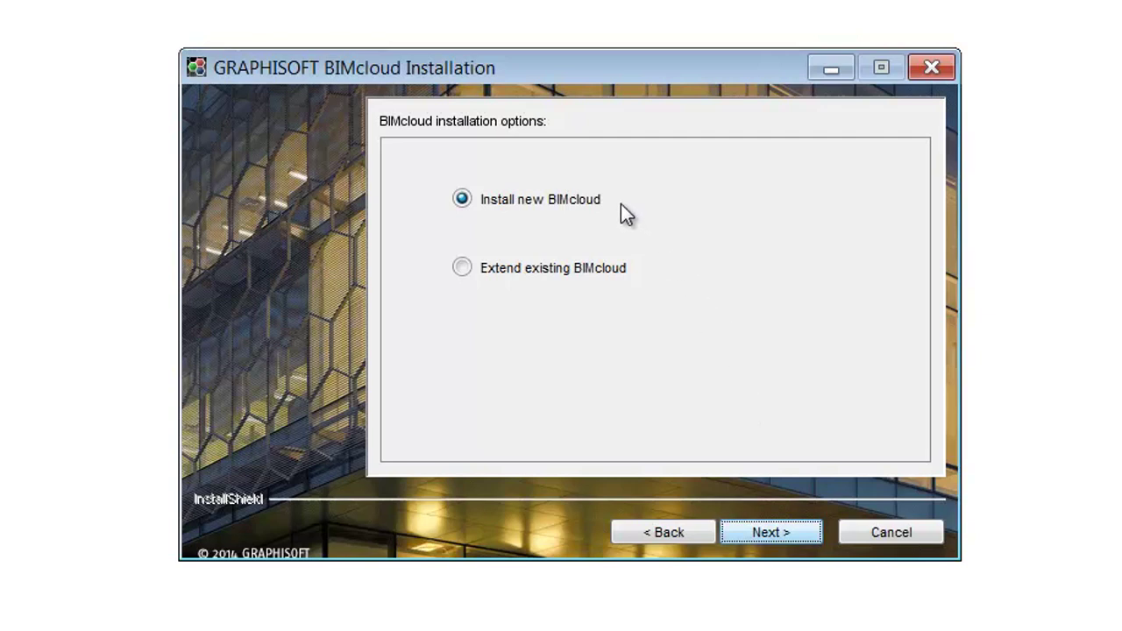
pyautogui.click(805, 531)
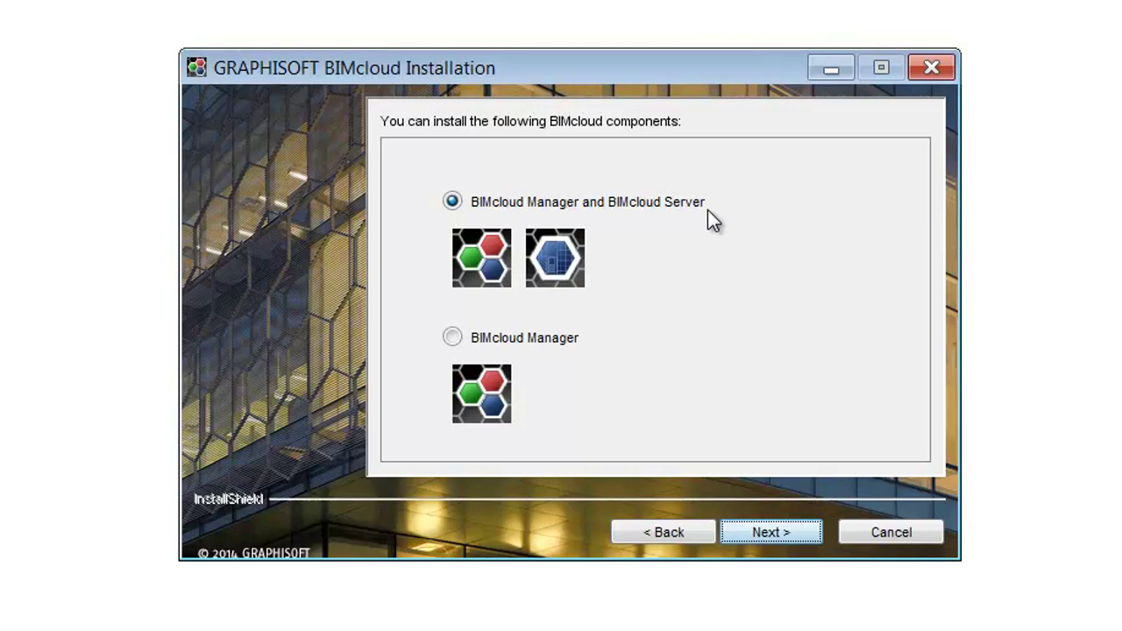
pyautogui.click(785, 533)
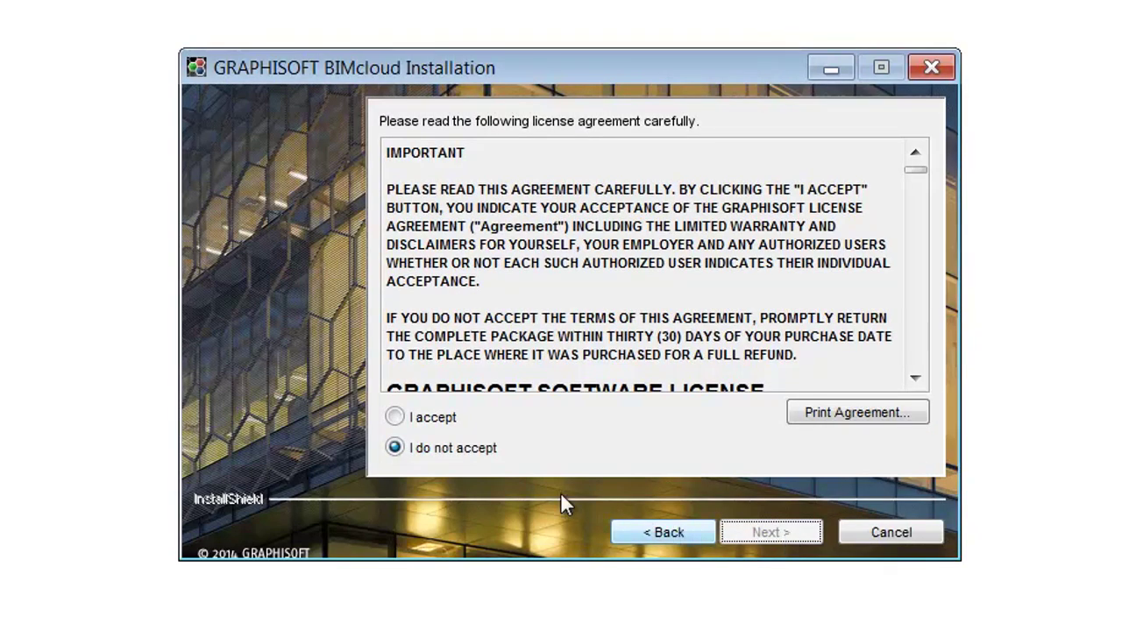
# - Accept the license and install into D:\Program Files\GRAPHISOFT\BIMcloud under the GRAPHISOFT program folder
pyautogui.click(396, 418)
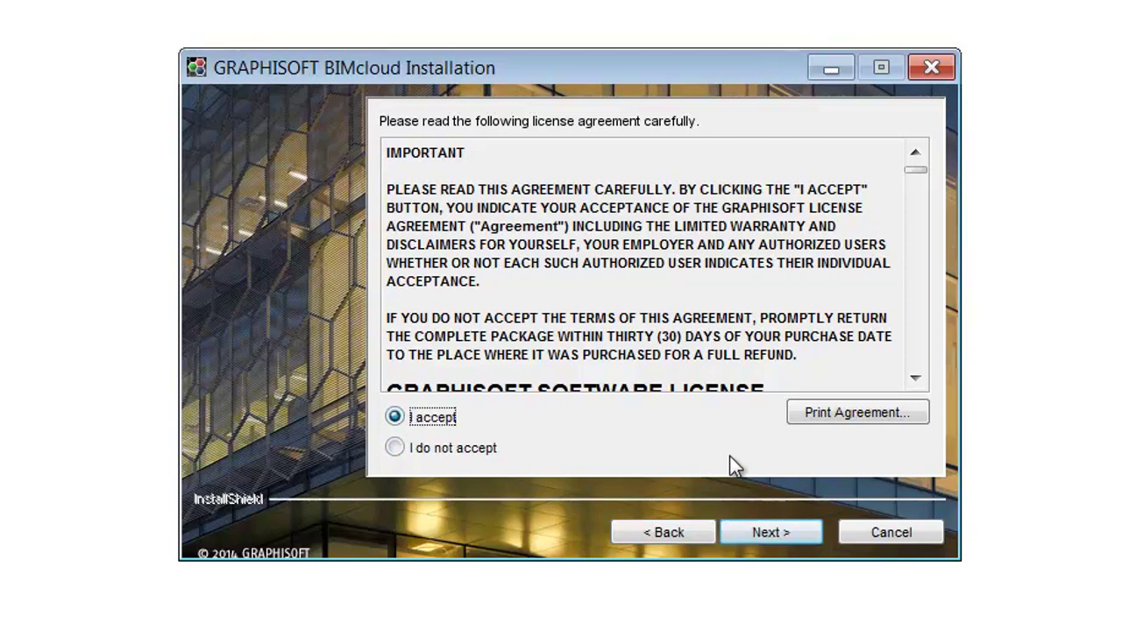
pyautogui.click(791, 531)
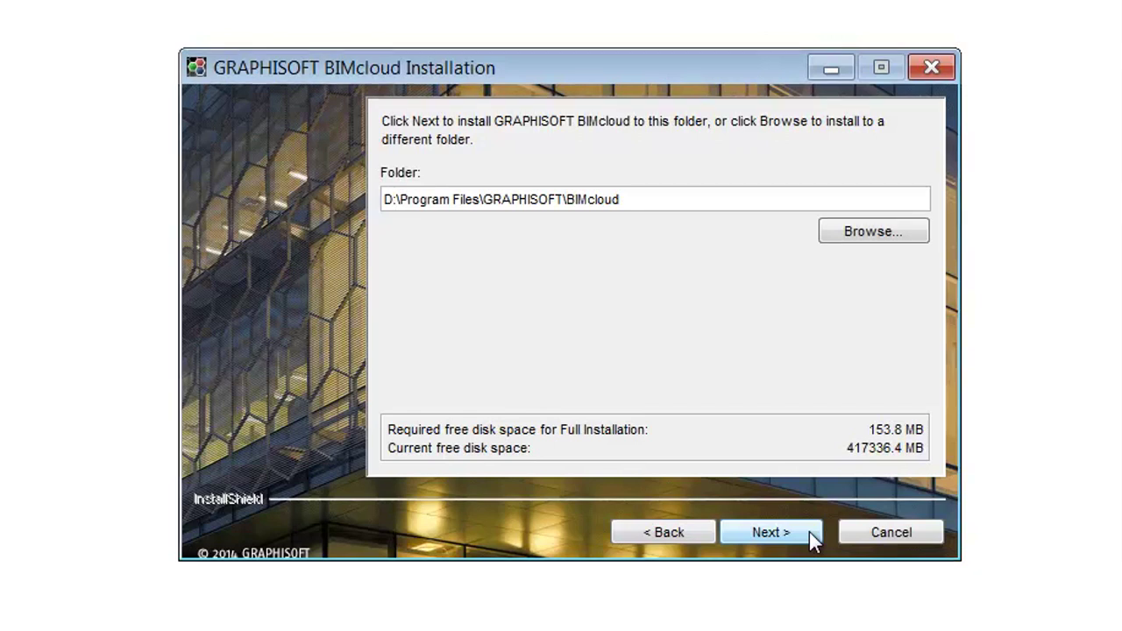
pyautogui.click(809, 532)
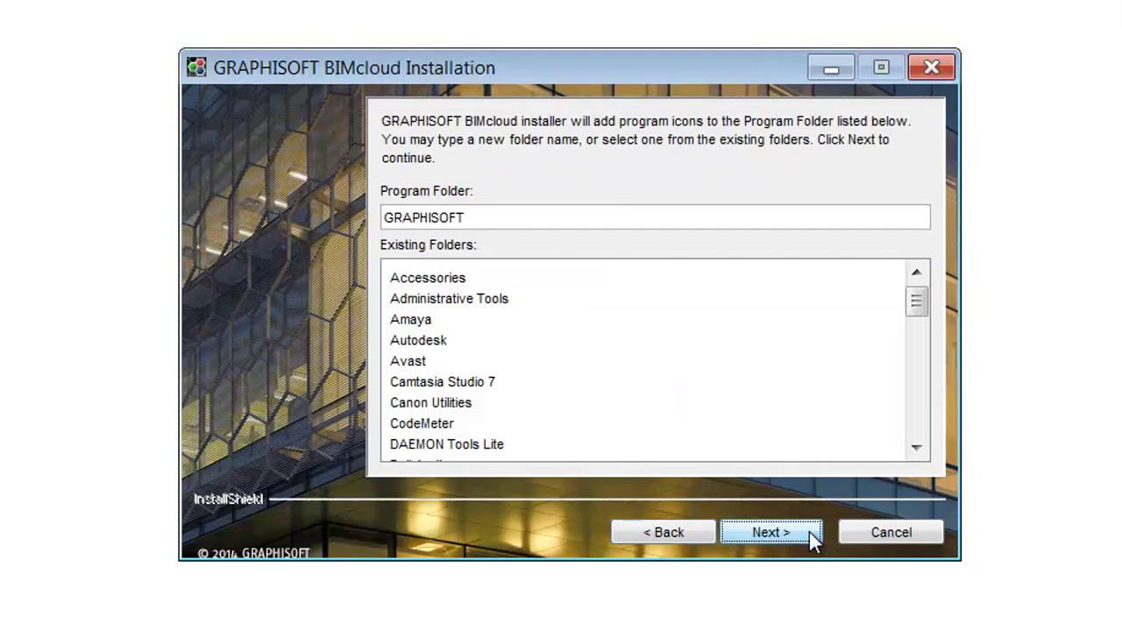
pyautogui.click(772, 532)
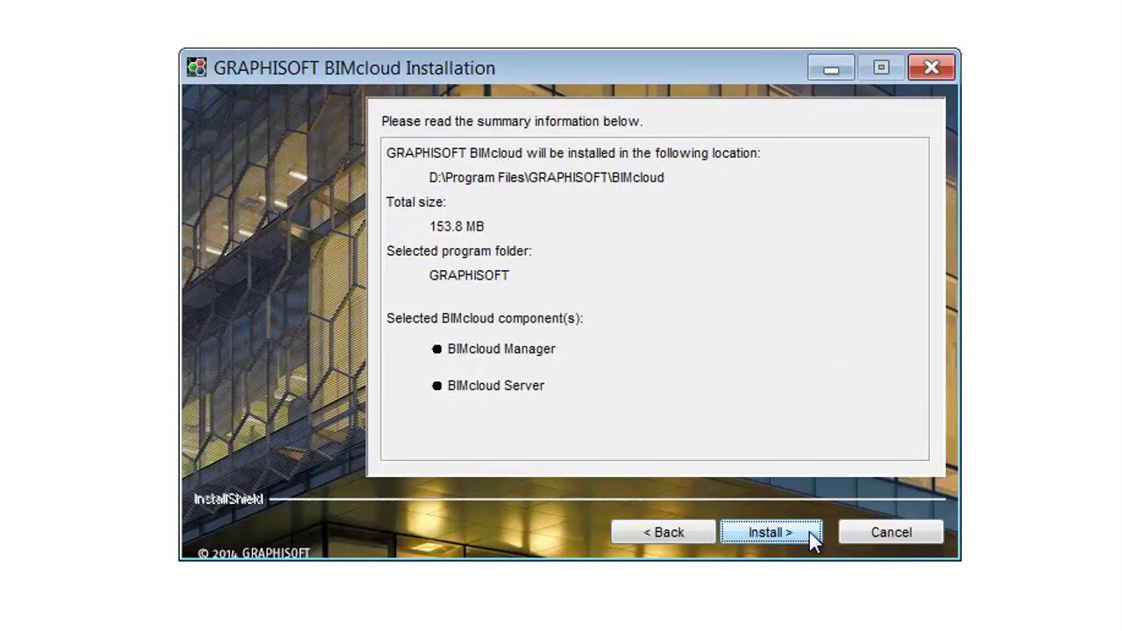
pyautogui.click(809, 532)
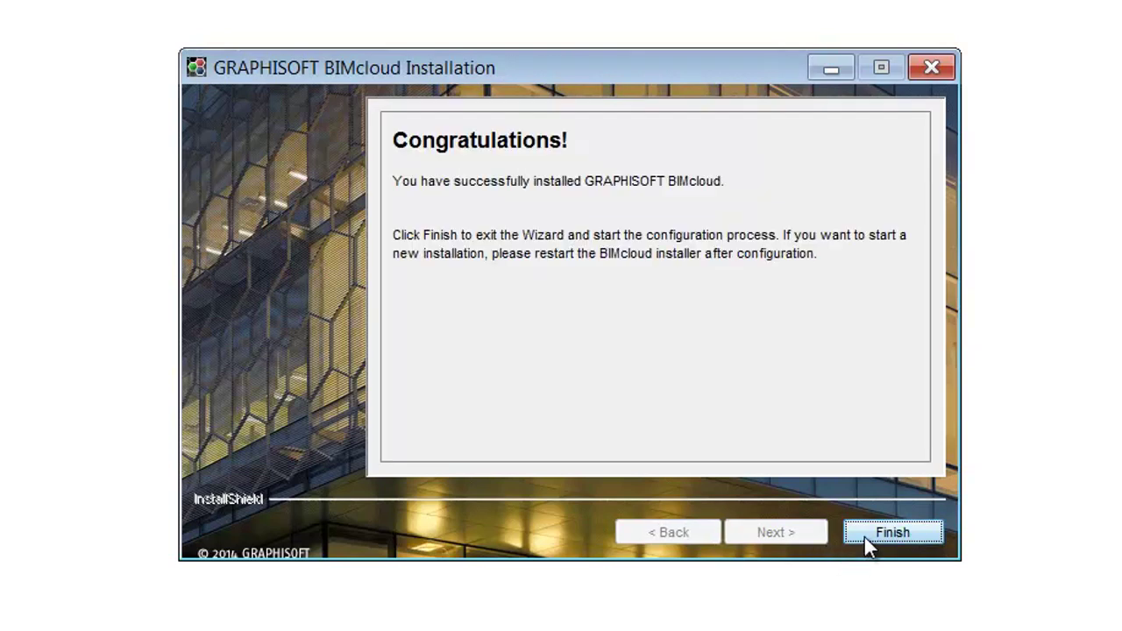
# - Finish installation, name the Manager 'Cumulus' and enter the masteradmin password twice
pyautogui.click(865, 535)
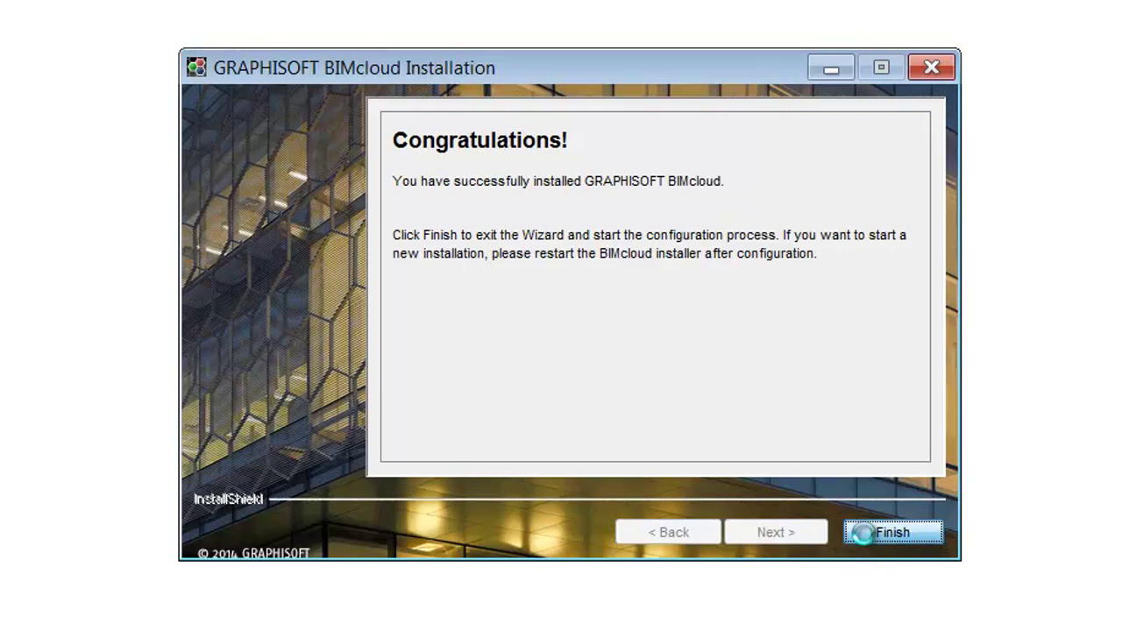
pyautogui.click(682, 150)
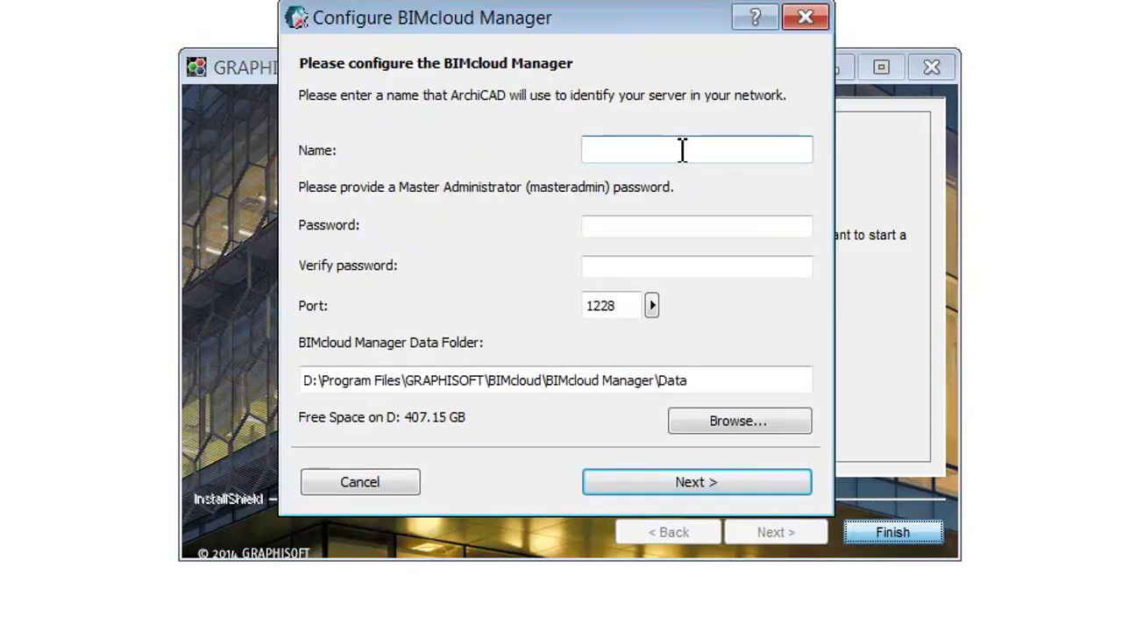
pyautogui.write('Cumulus')
pyautogui.click(672, 225)
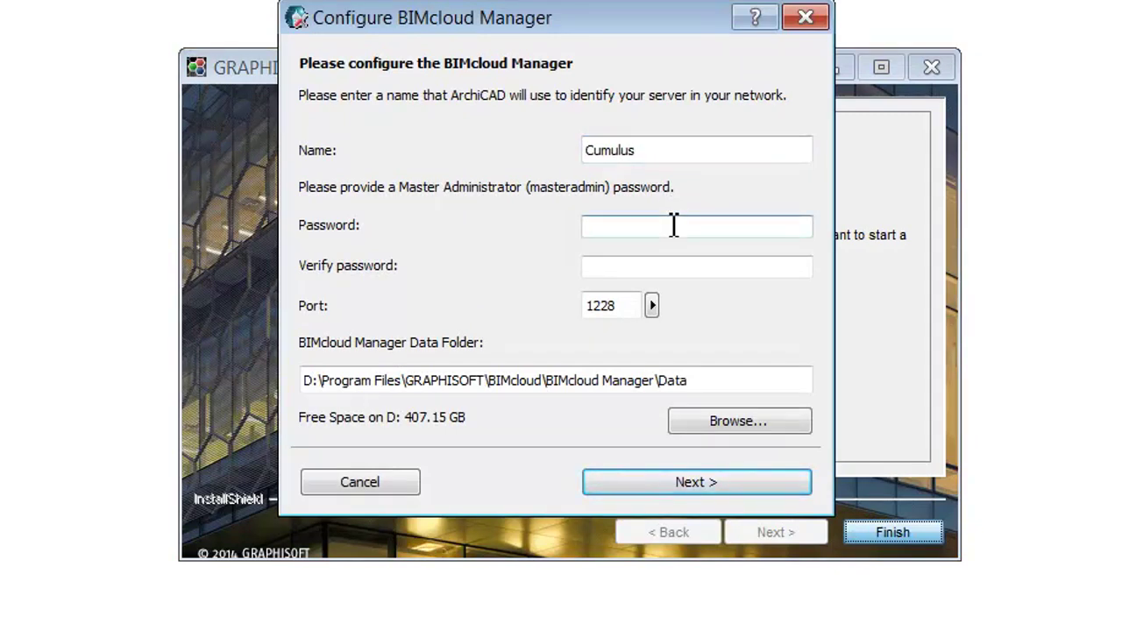
pyautogui.click(676, 271)
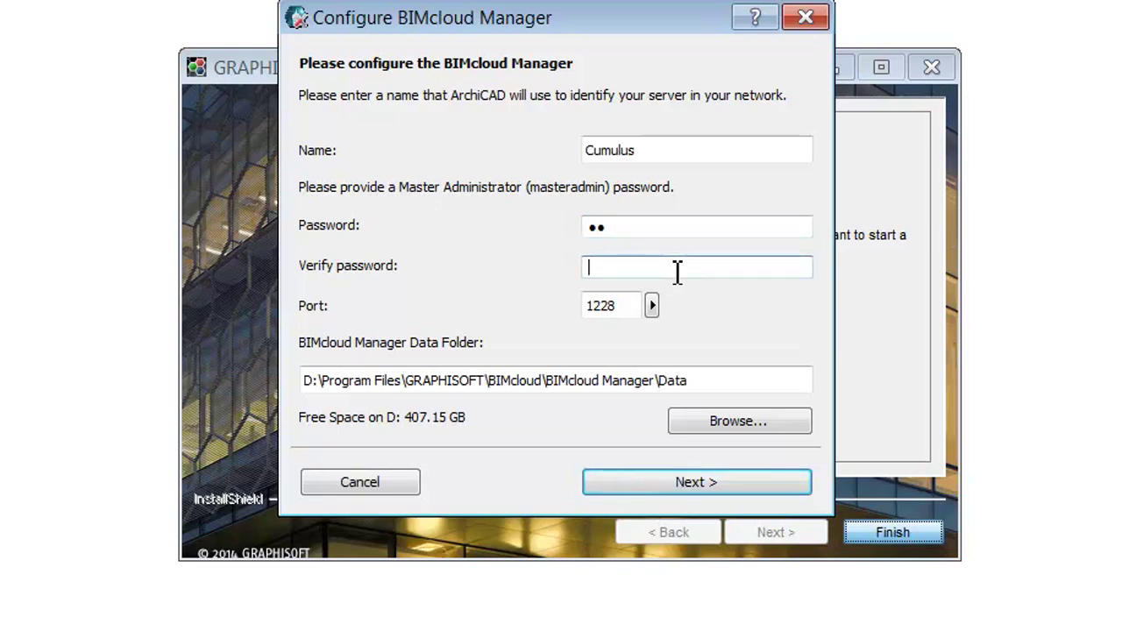
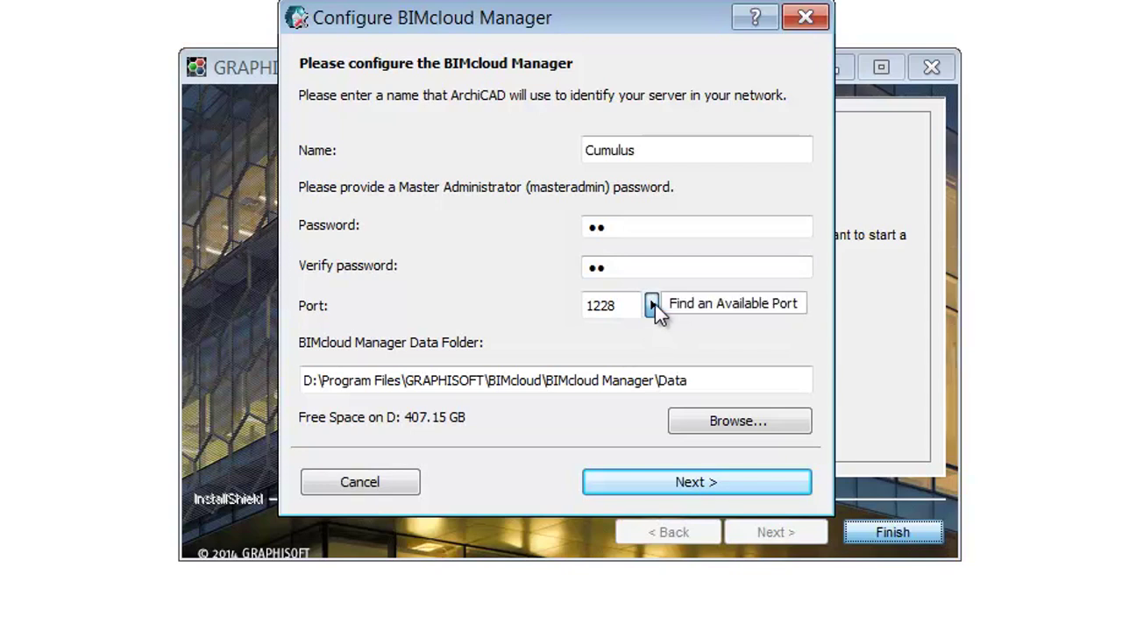
# - Confirm the Manager on port 1228 and name the BIMcloud Server 'Fuji'
pyautogui.click(653, 304)
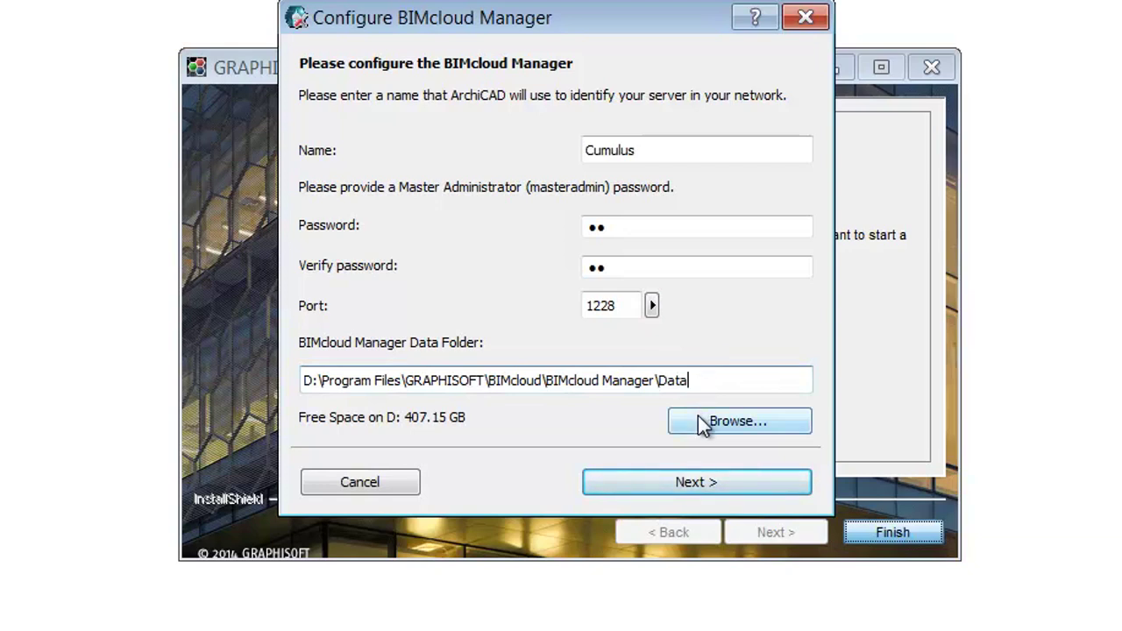
pyautogui.click(743, 481)
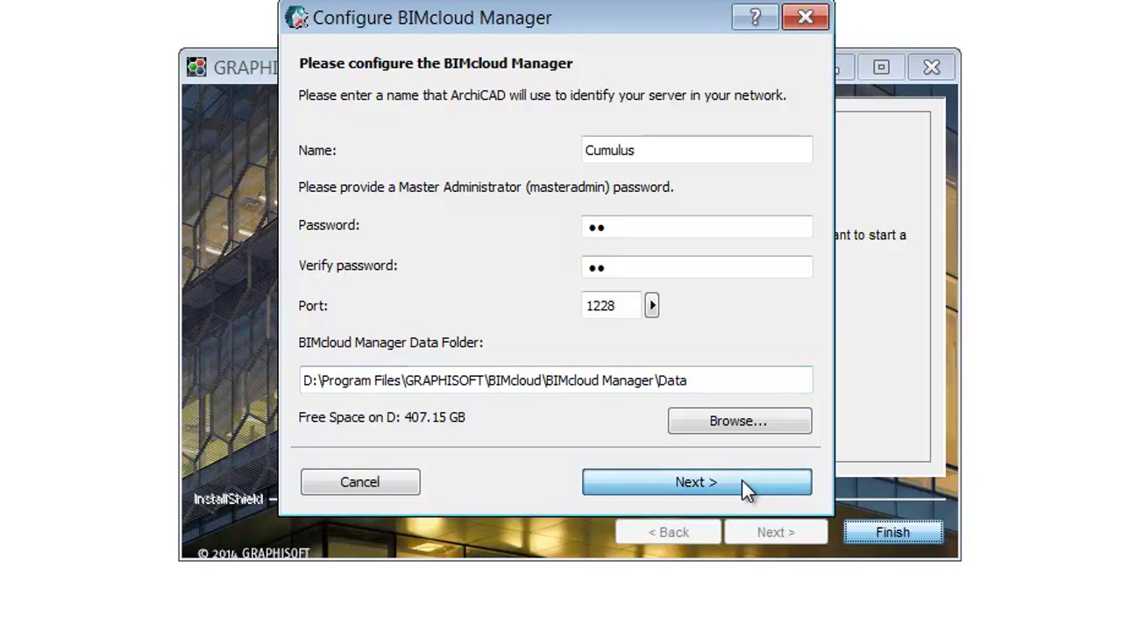
pyautogui.click(733, 115)
pyautogui.write('Fuji')
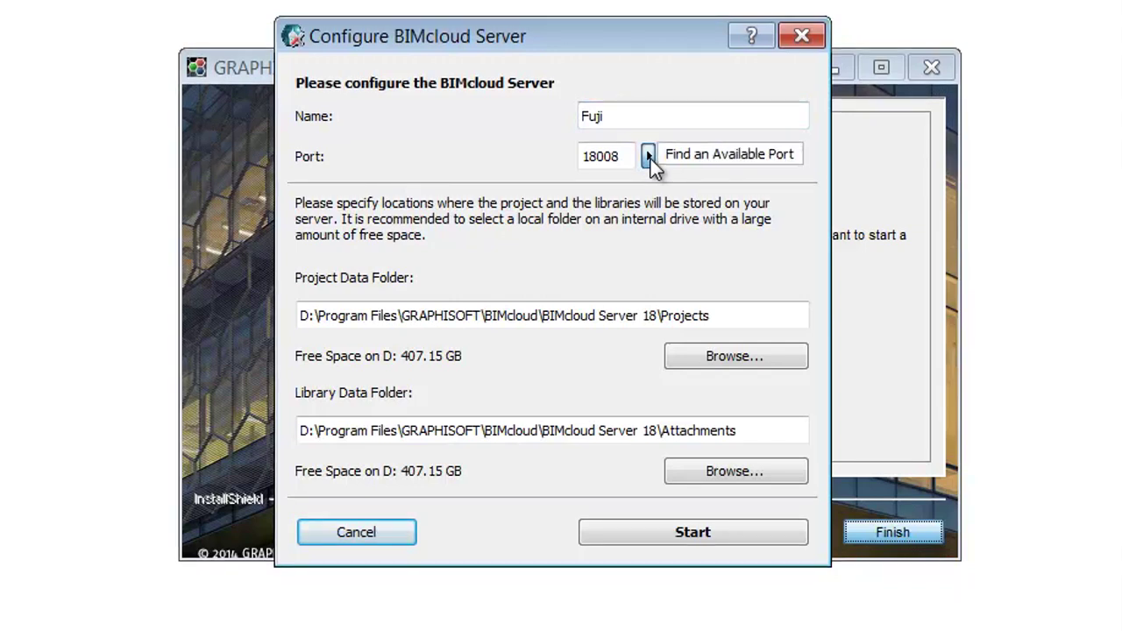
# - Keep the Projects and Attachments data folders on drive D and start Fuji on port 18008
pyautogui.click(735, 313)
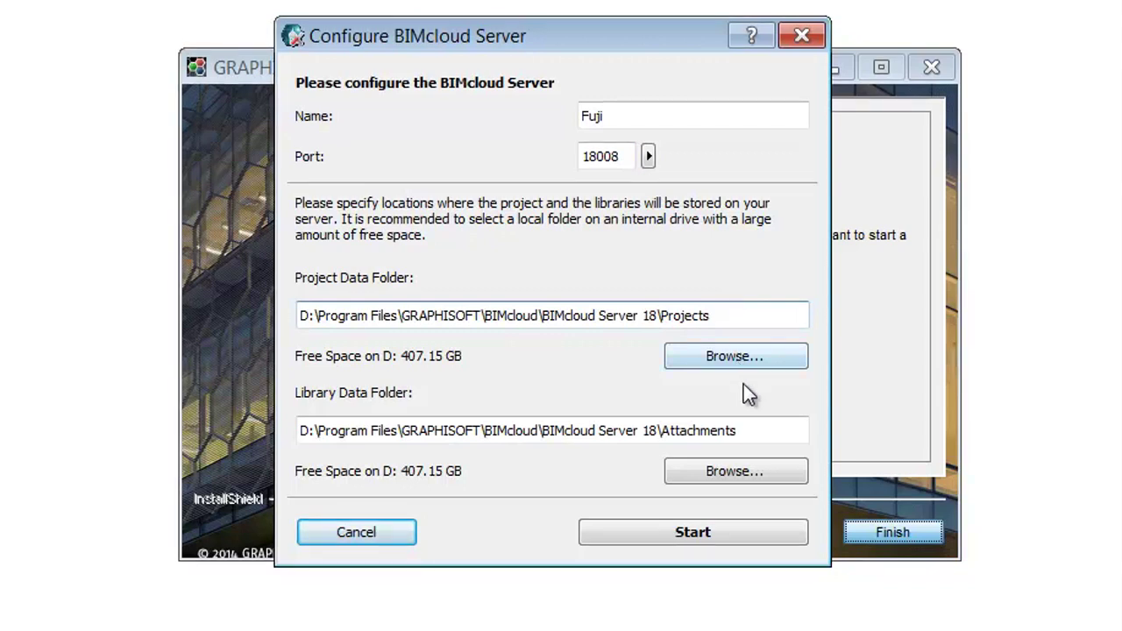
pyautogui.click(759, 428)
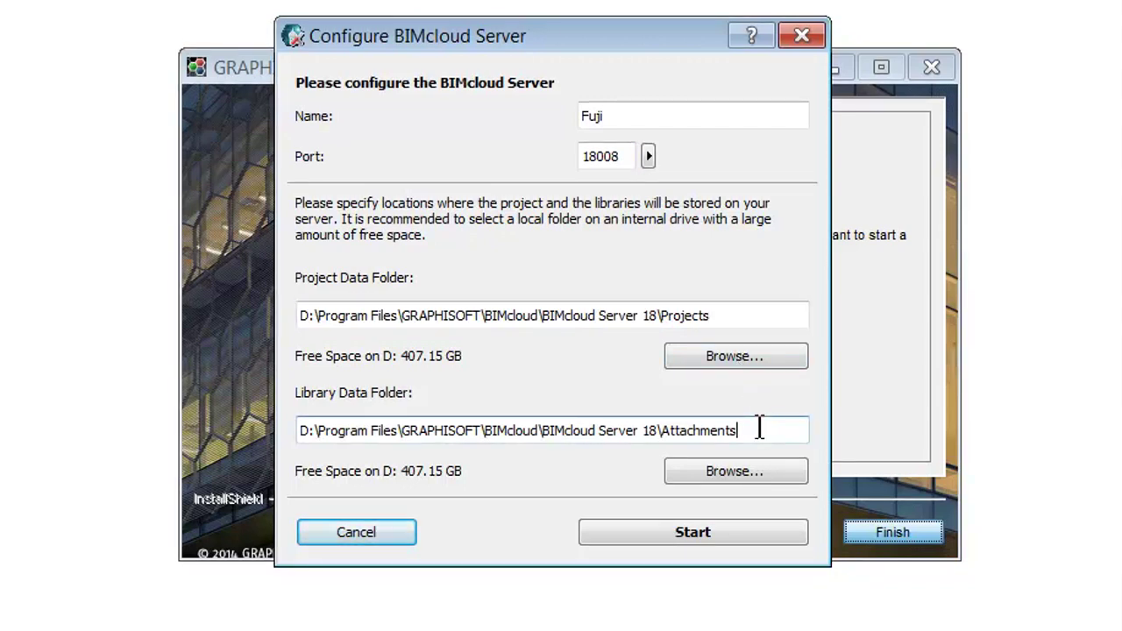
pyautogui.click(768, 540)
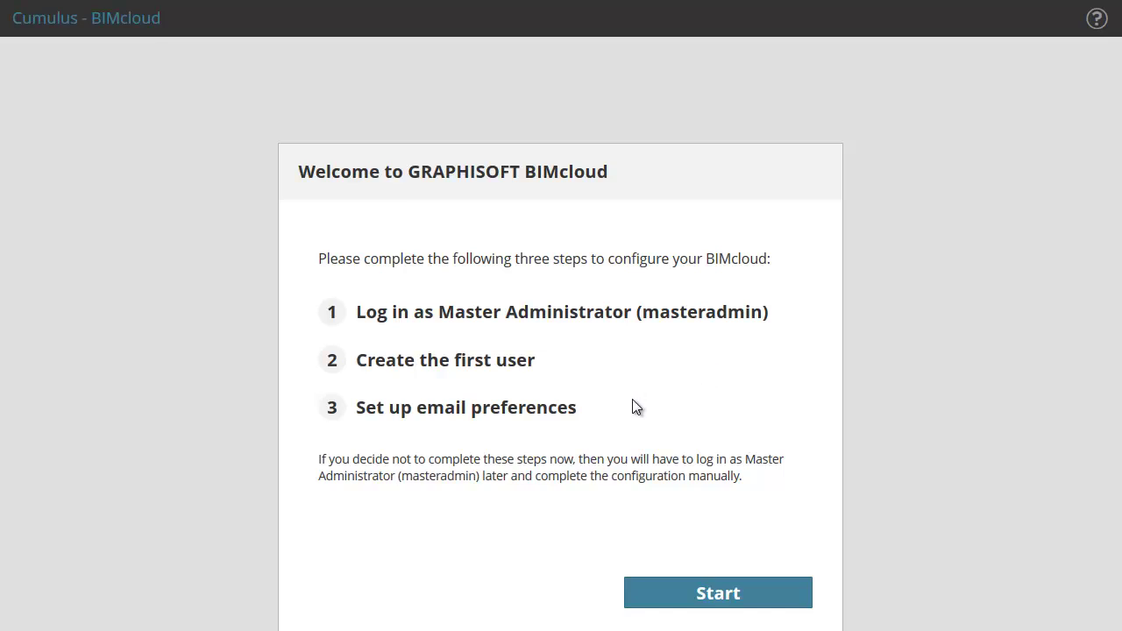
# - Begin the three-step configuration and sign in with the masteradmin password
pyautogui.click(779, 596)
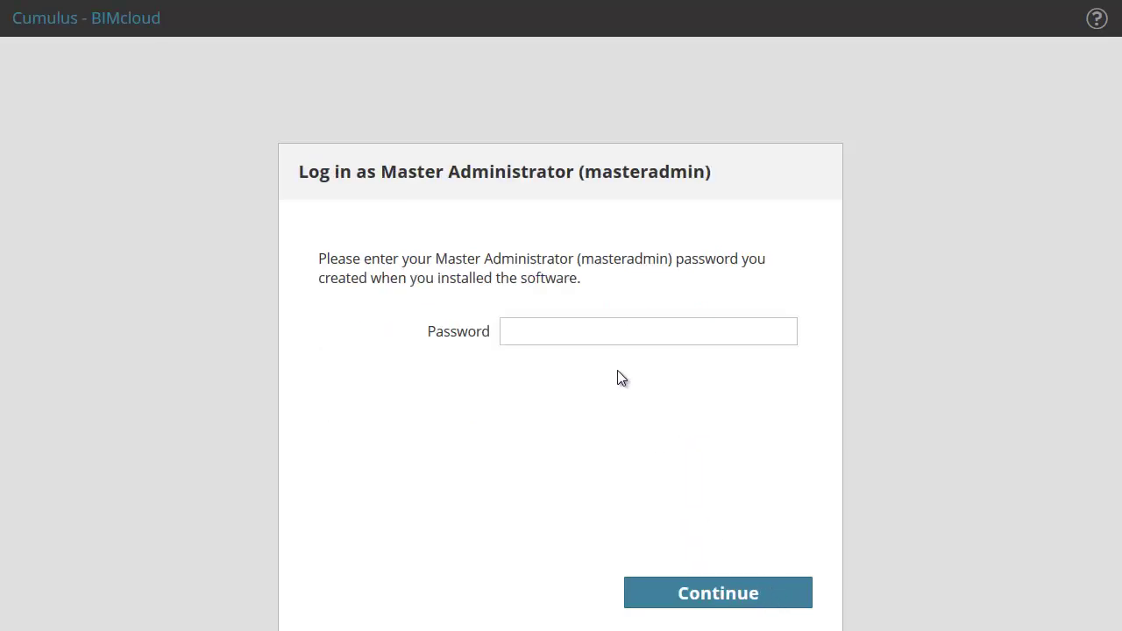
pyautogui.click(606, 343)
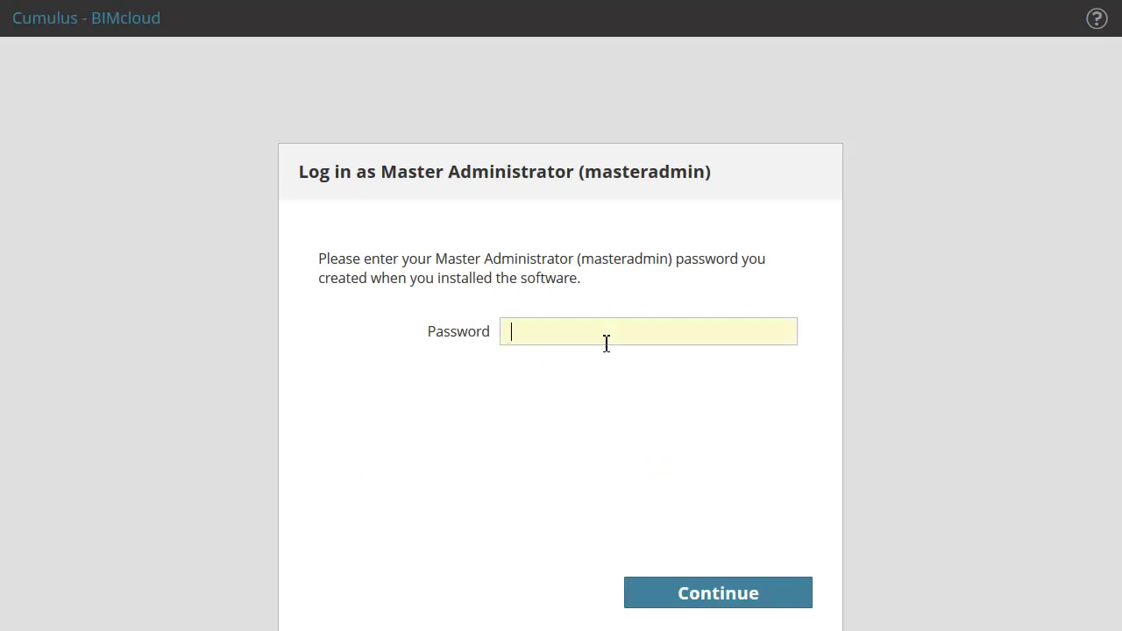
pyautogui.write('••')
pyautogui.click(789, 595)
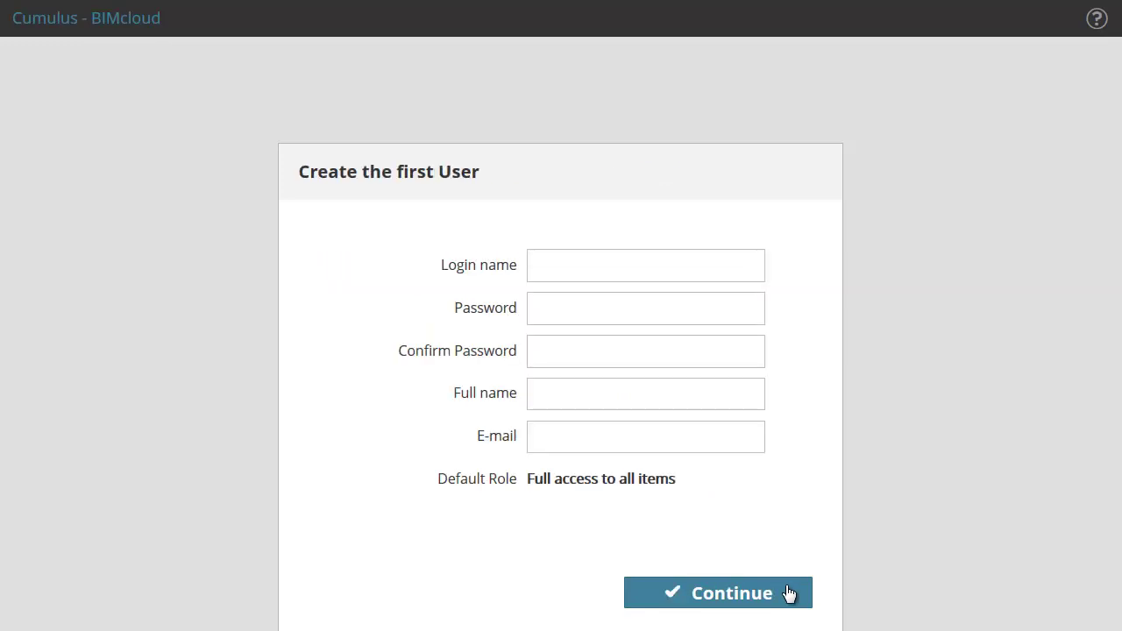
# - Enter the first user's login name, password twice, full name and e-mail address, then continue
pyautogui.click(619, 271)
pyautogui.write('Yama')
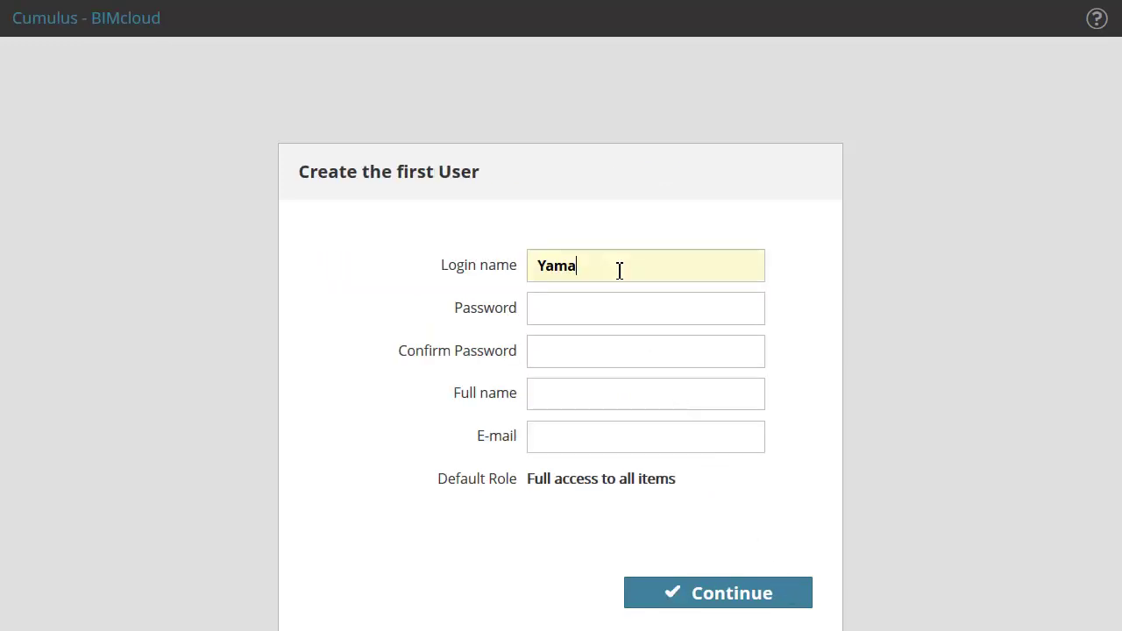
pyautogui.write('da')
pyautogui.click(627, 306)
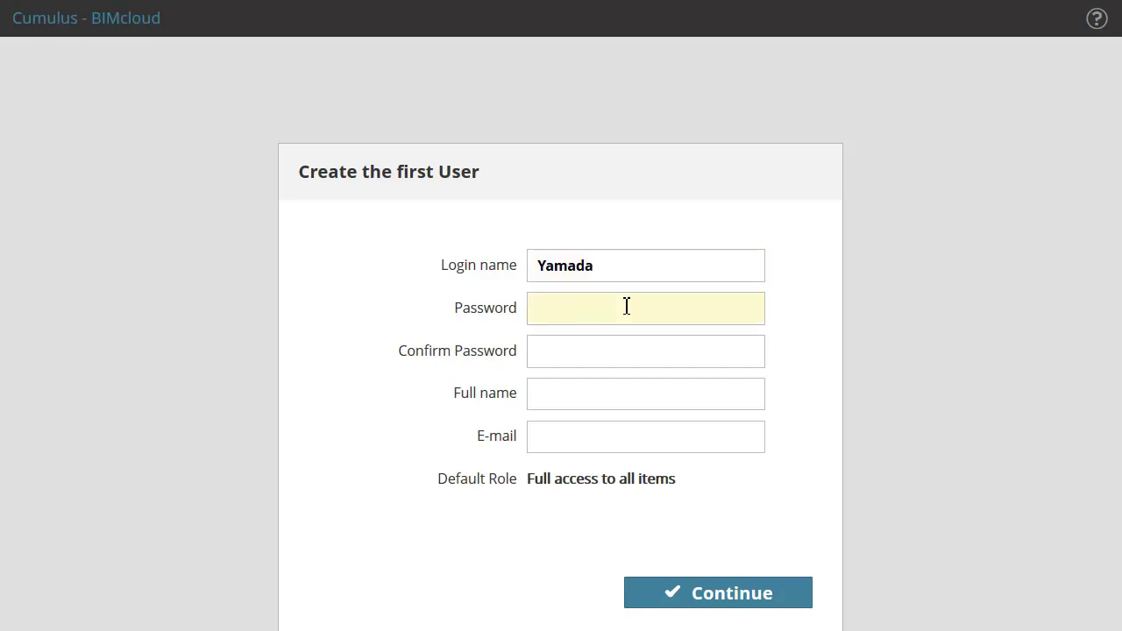
pyautogui.write('••')
pyautogui.click(624, 354)
pyautogui.write('••')
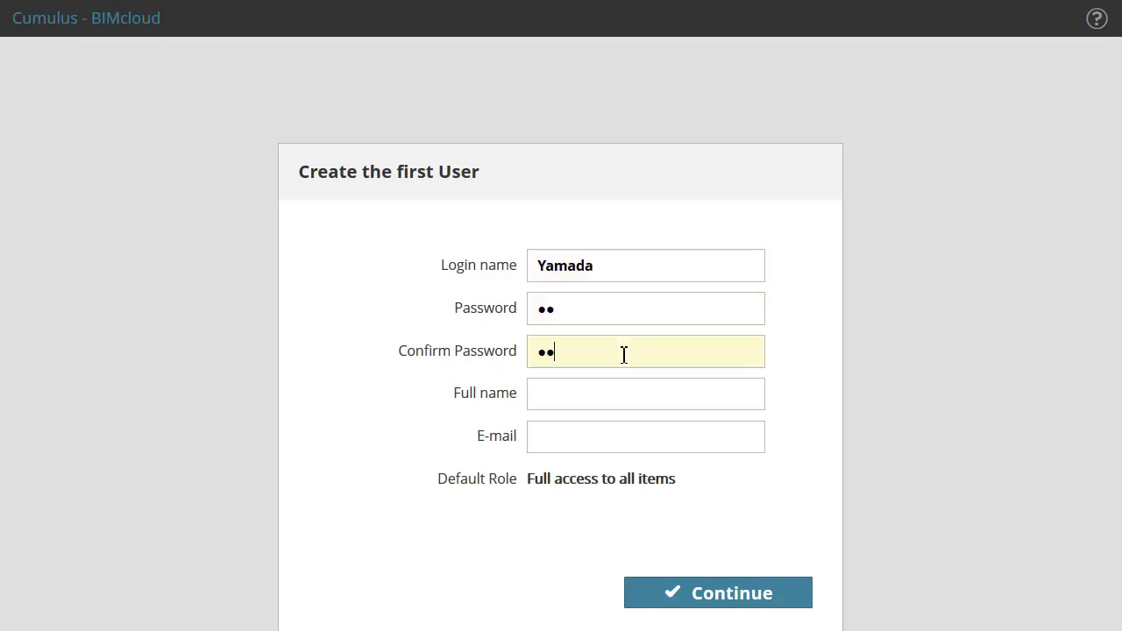
pyautogui.click(622, 395)
pyautogui.write('Yamada')
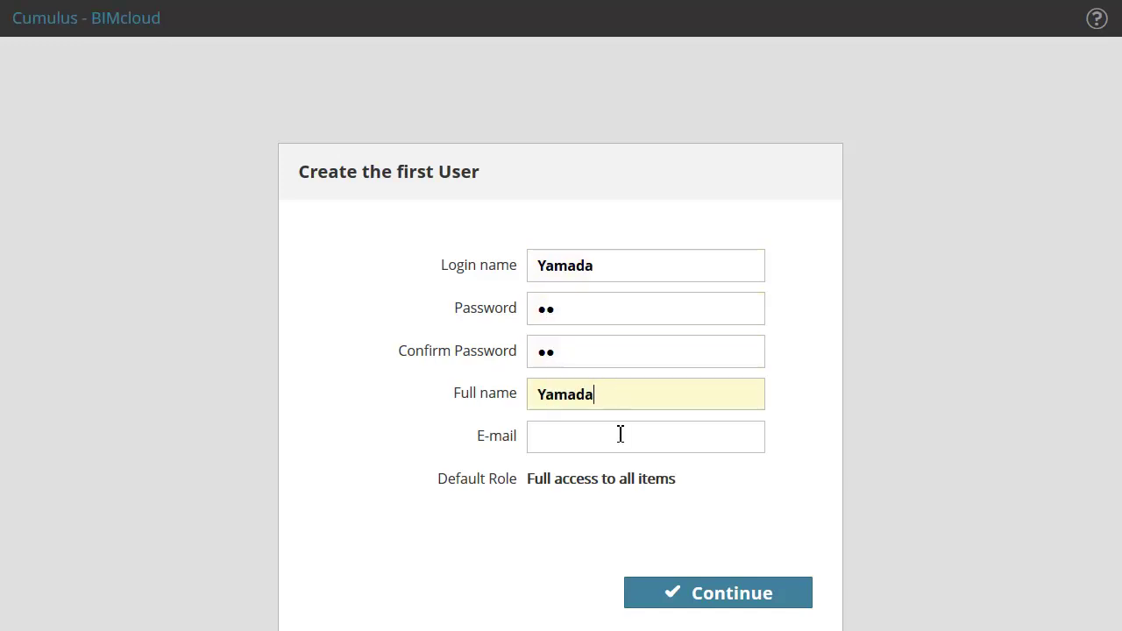
pyautogui.click(620, 434)
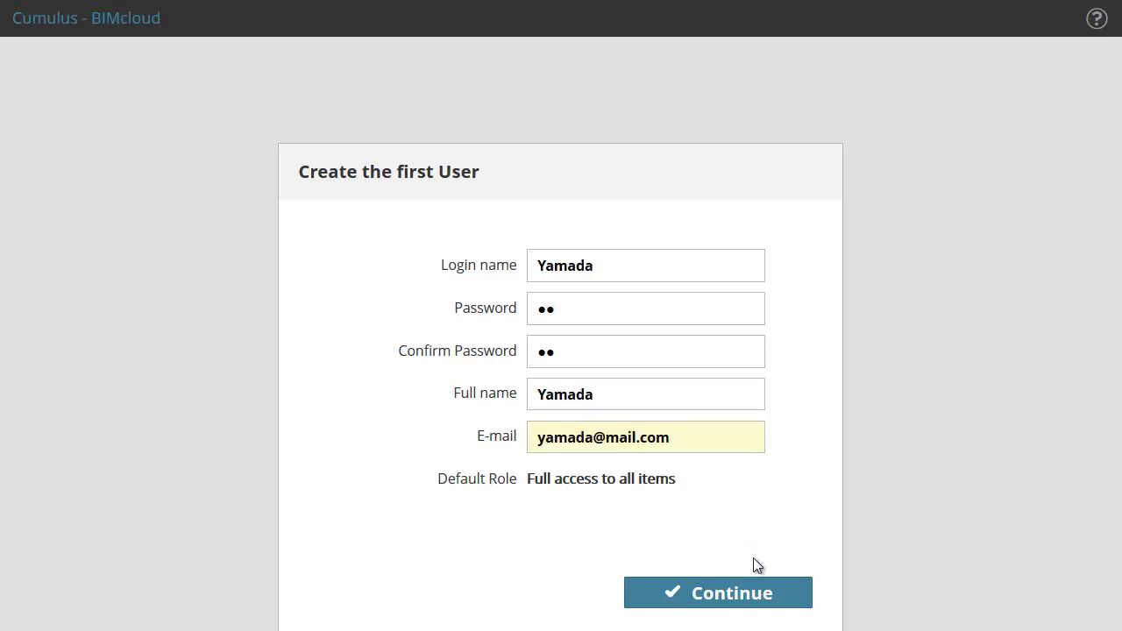
pyautogui.click(779, 595)
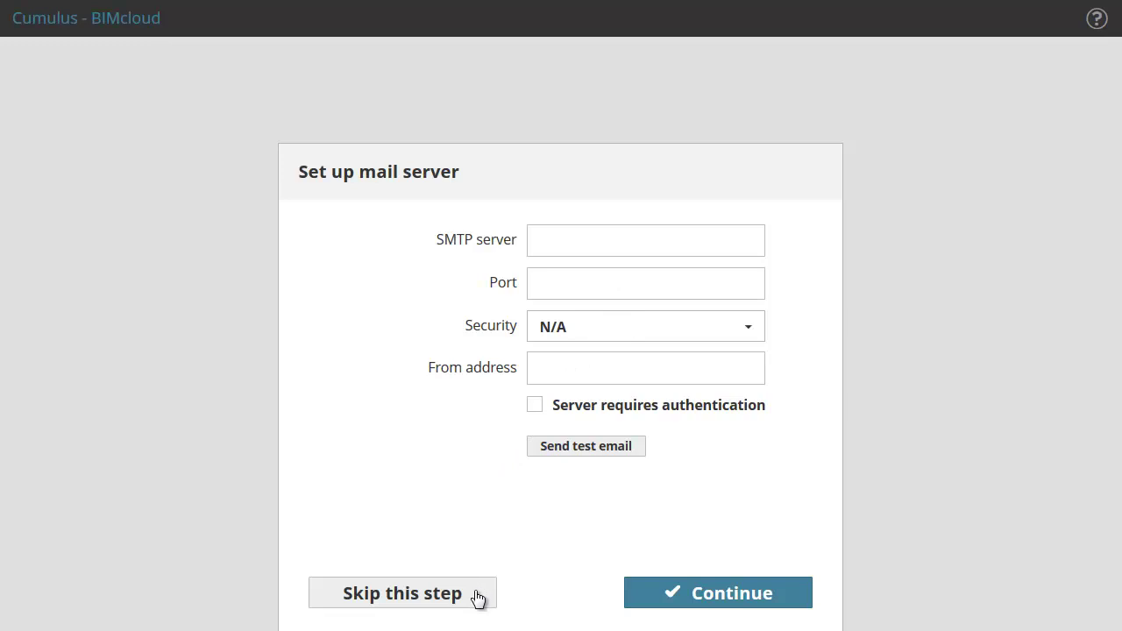
# - Skip mail server setup, log out, and log in as the new user with Remember me checked
pyautogui.click(478, 598)
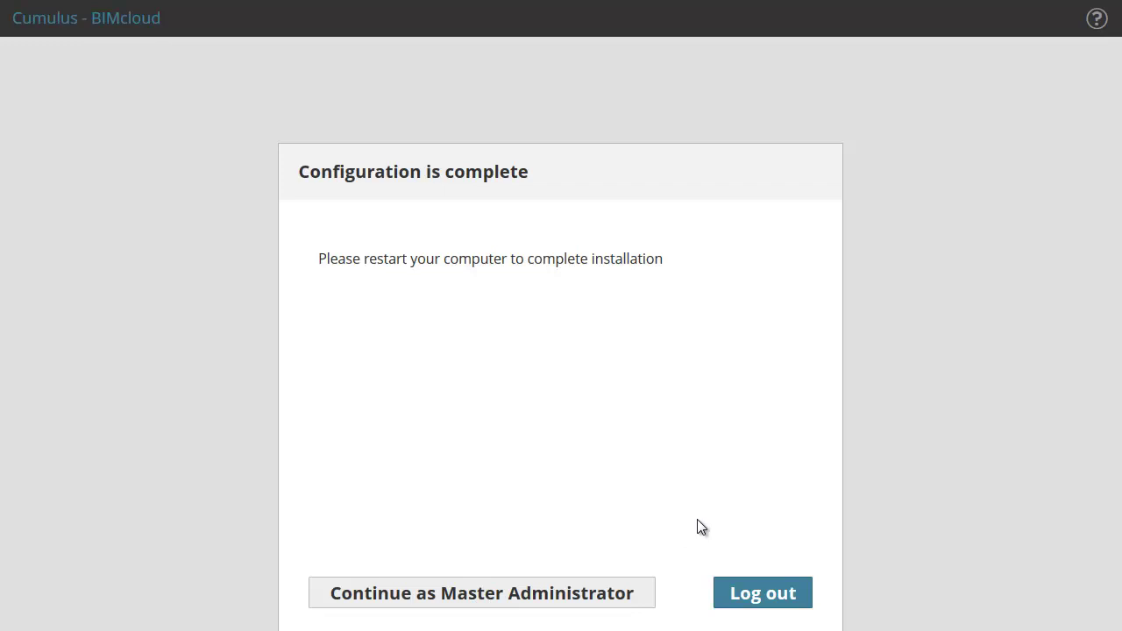
pyautogui.click(806, 604)
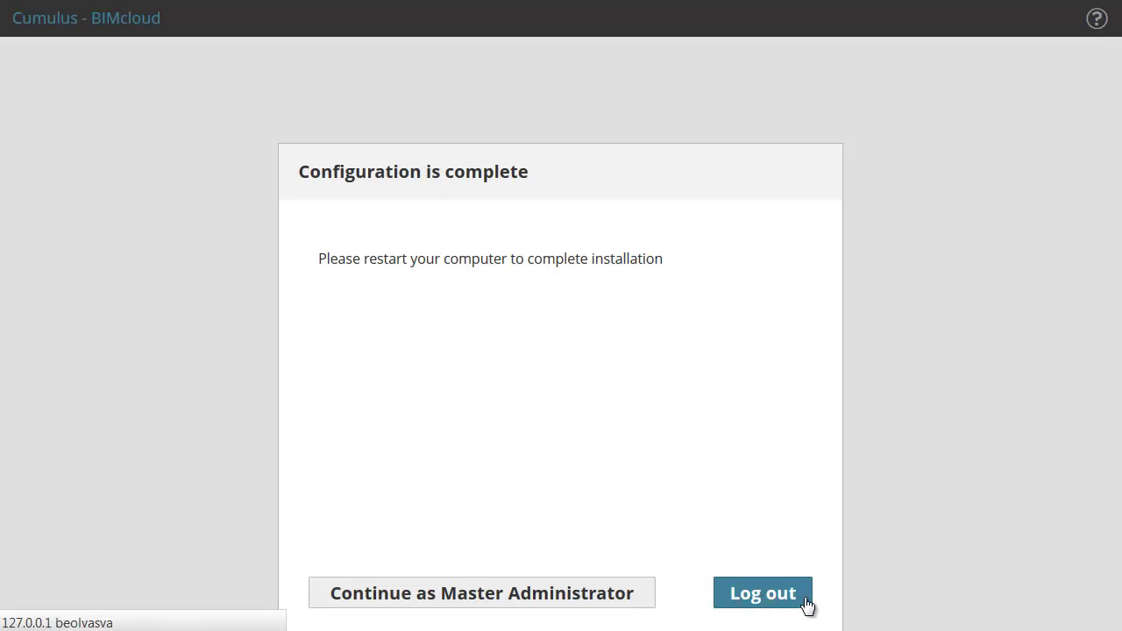
pyautogui.write('Yamada')
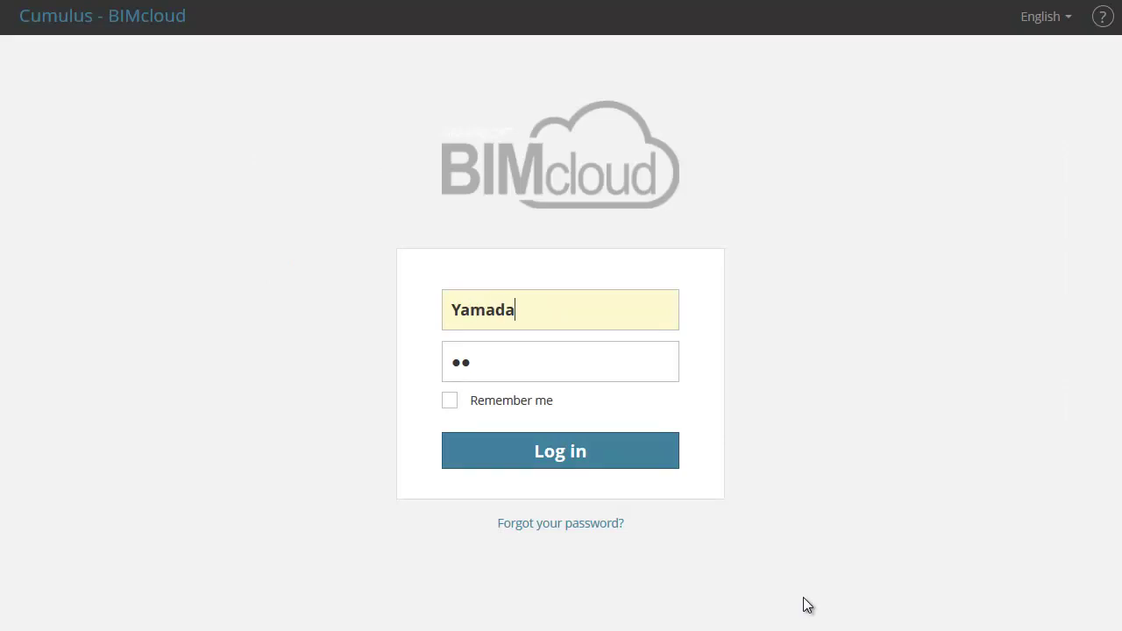
pyautogui.doubleClick(462, 365)
pyautogui.click(461, 365)
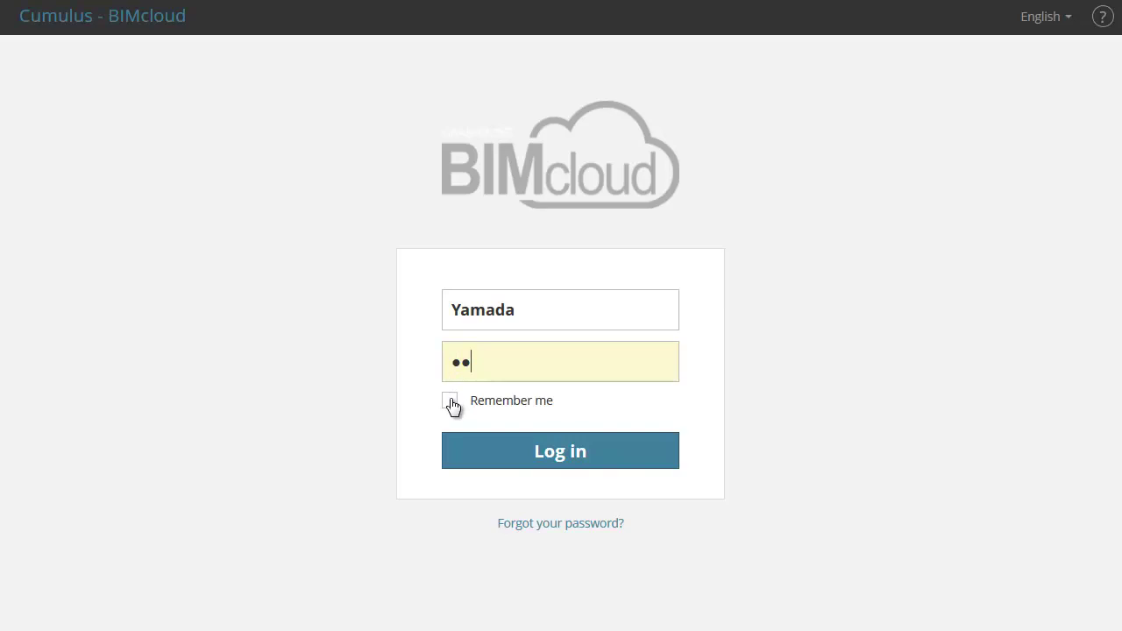
pyautogui.click(451, 402)
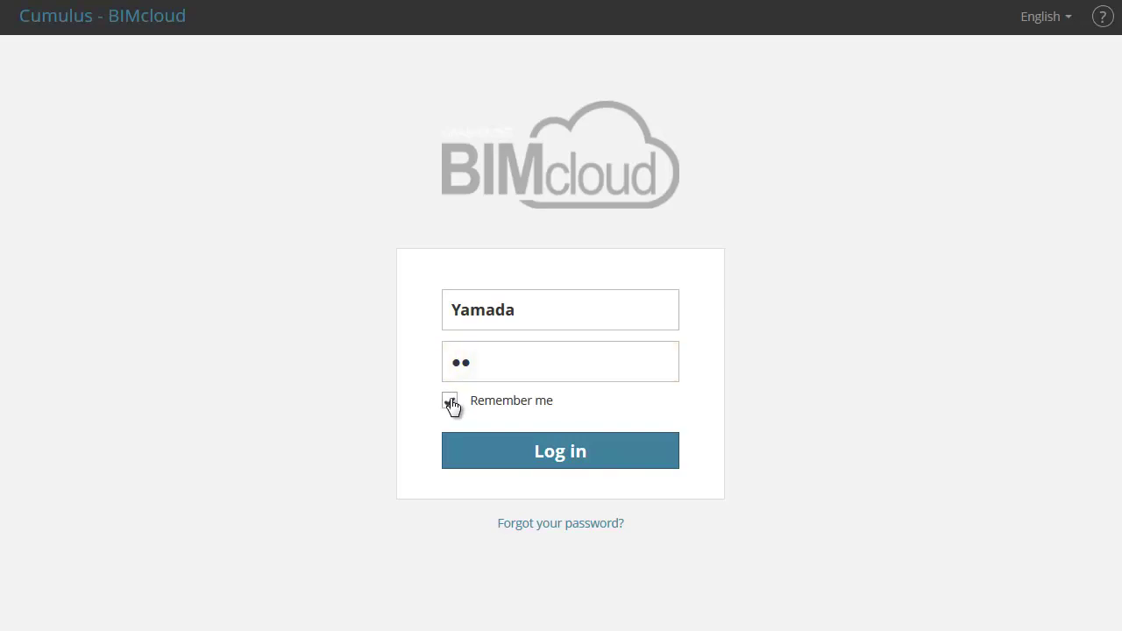
pyautogui.click(609, 458)
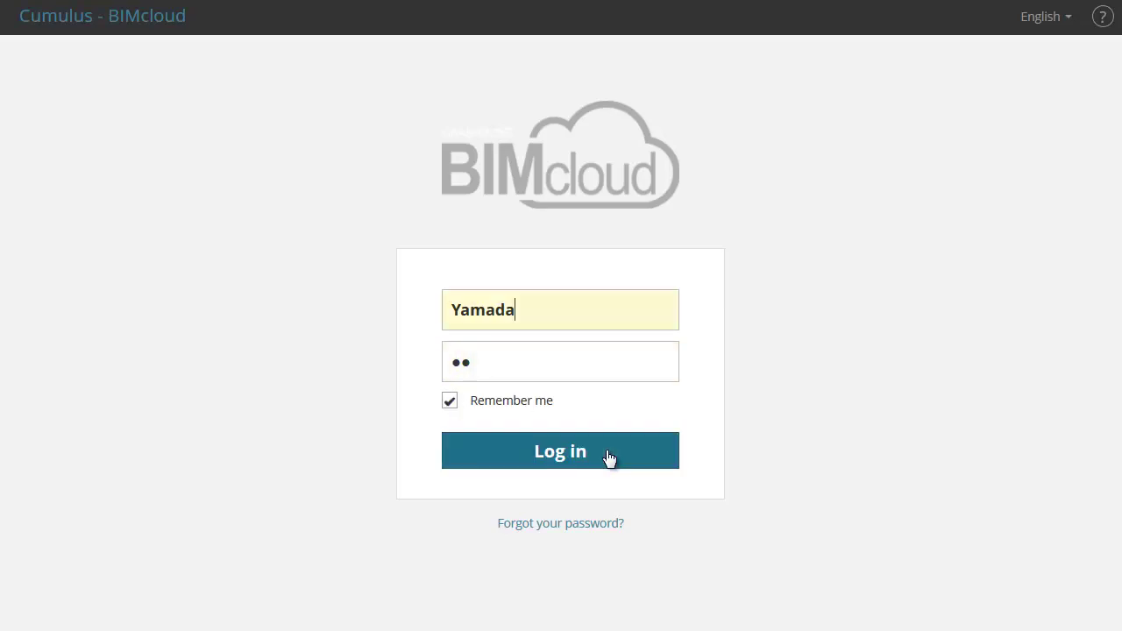